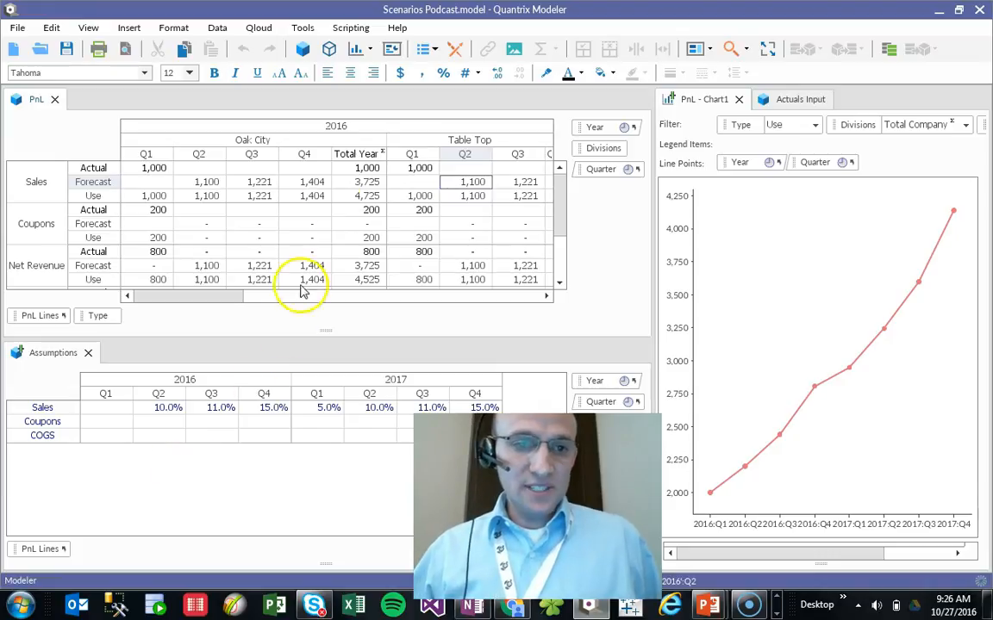
- Review the PnL matrix's line items and their Actual, Forecast and Use rows
{"action": "left_click_drag", "start_coordinate": [83, 169], "coordinate": [96, 182]}
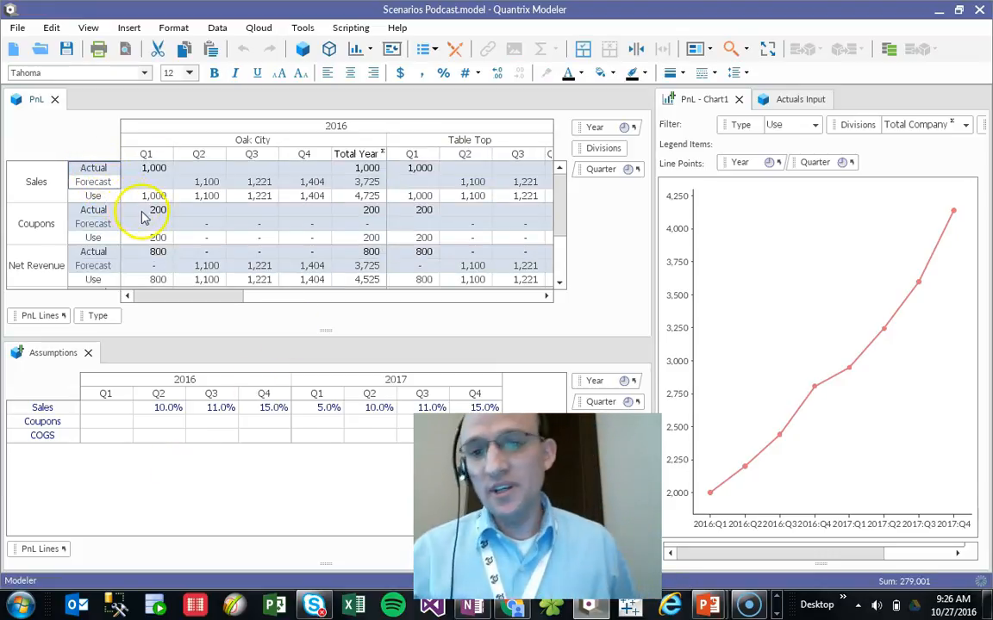
{"action": "left_click", "coordinate": [34, 191]}
{"action": "left_click", "coordinate": [60, 226]}
{"action": "scroll", "coordinate": [58, 269], "scroll_direction": "down", "scroll_amount": 2}
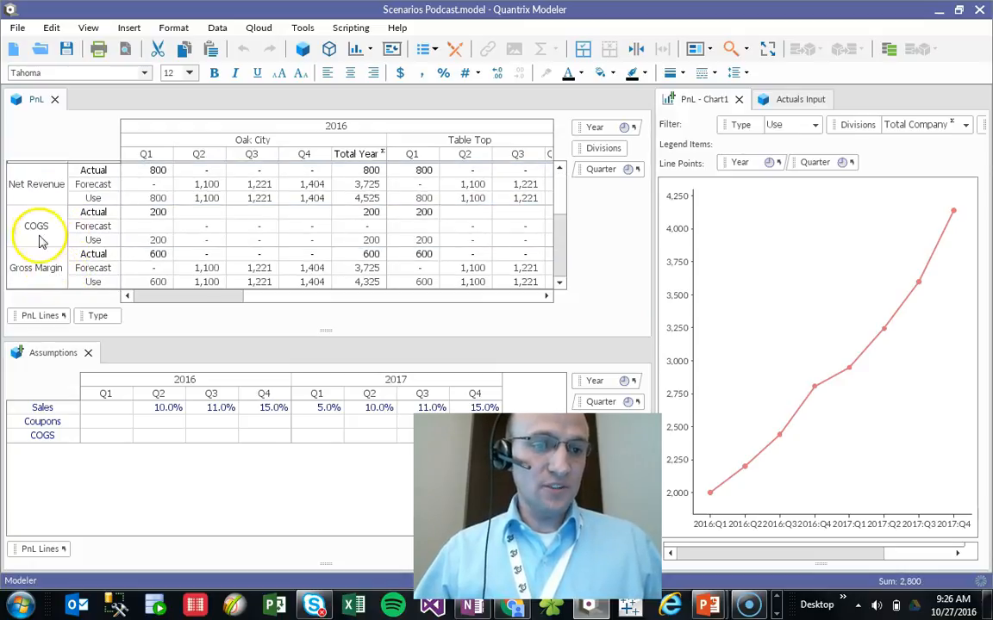
{"action": "scroll", "coordinate": [103, 259], "scroll_direction": "up", "scroll_amount": 2}
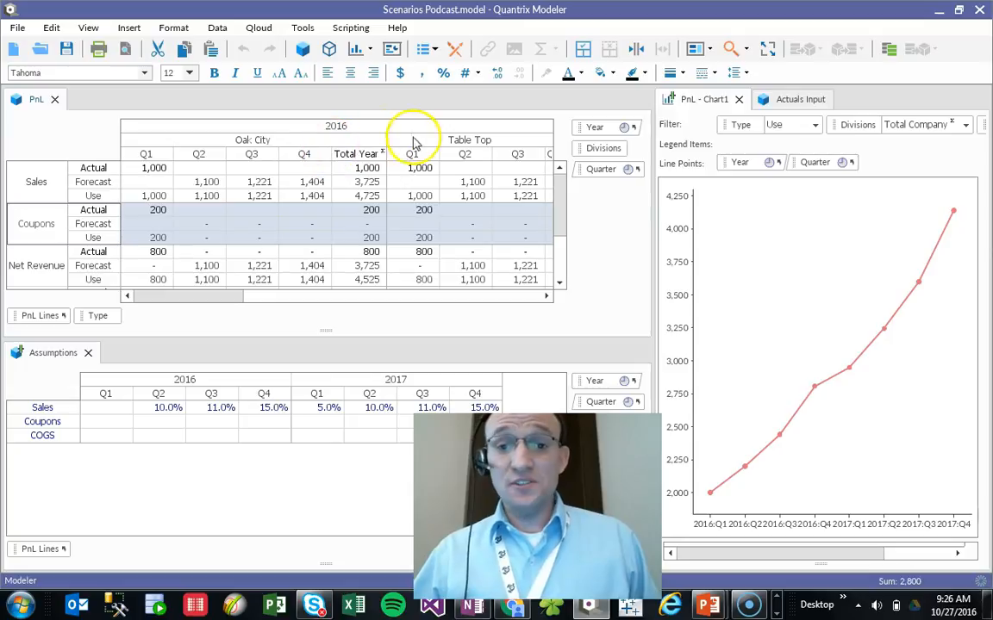
{"action": "left_click_drag", "start_coordinate": [175, 295], "coordinate": [172, 343]}
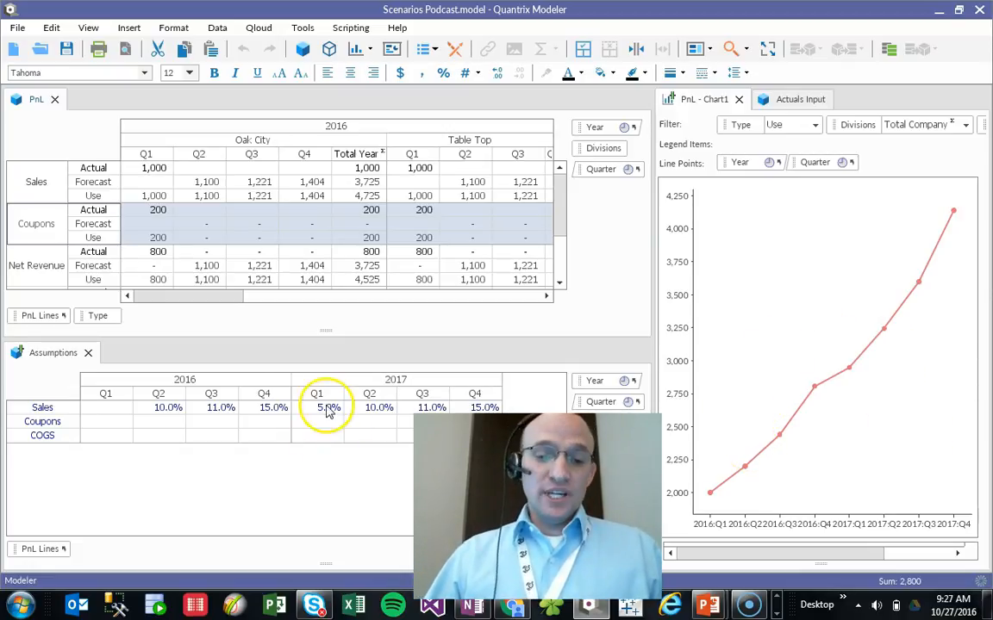
- Set the Sales assumptions to 15% for 2016 Q2 and 20% for 2017 Q1
{"action": "left_click", "coordinate": [167, 407]}
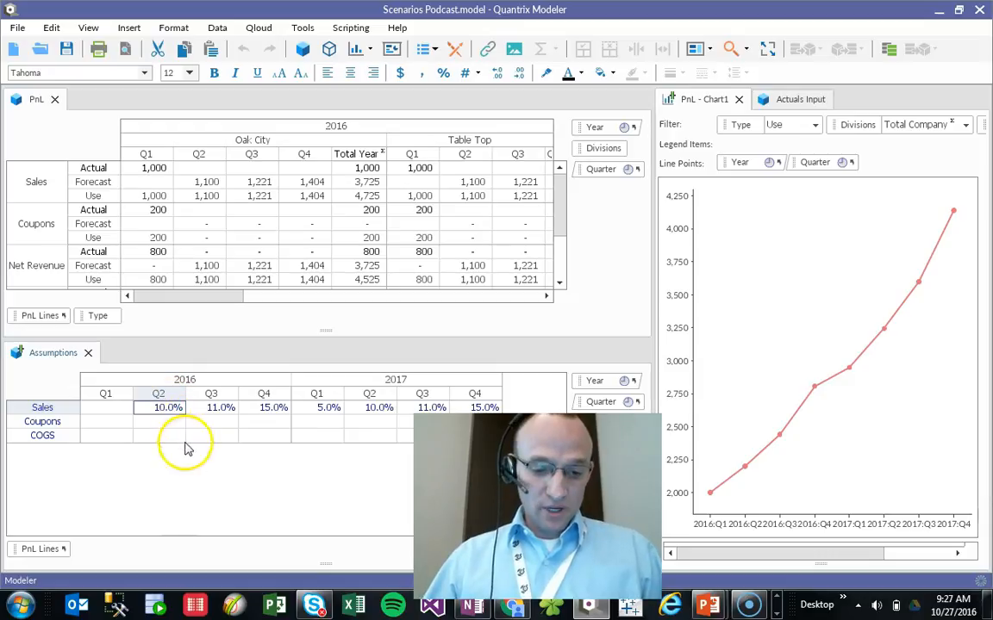
{"action": "type", "text": "15"}
{"action": "key", "text": "Tab"}
{"action": "key", "text": "Tab"}
{"action": "key", "text": "Tab"}
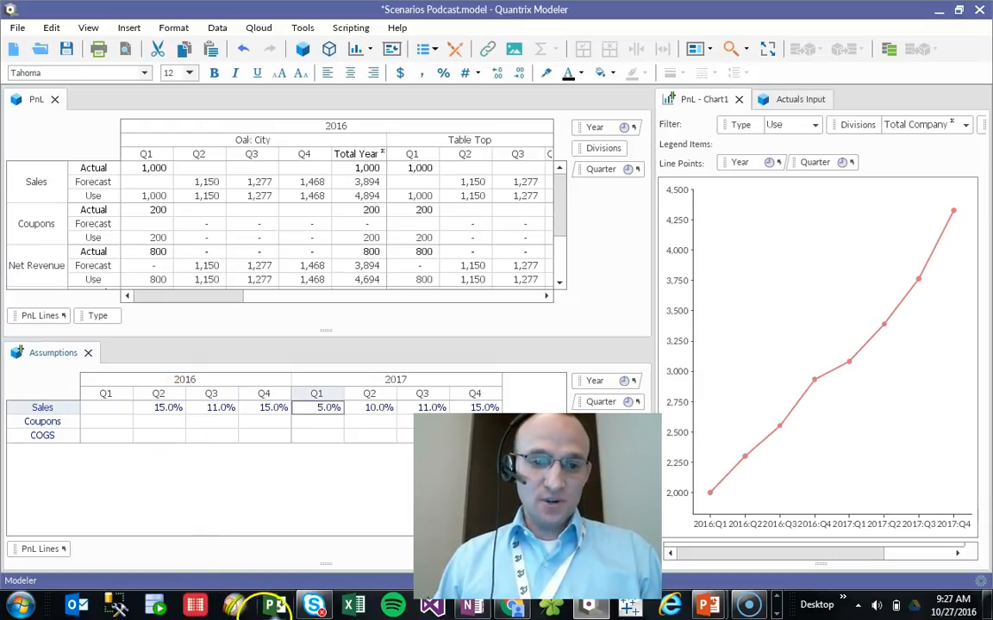
{"action": "type", "text": "20"}
{"action": "key", "text": "Tab"}
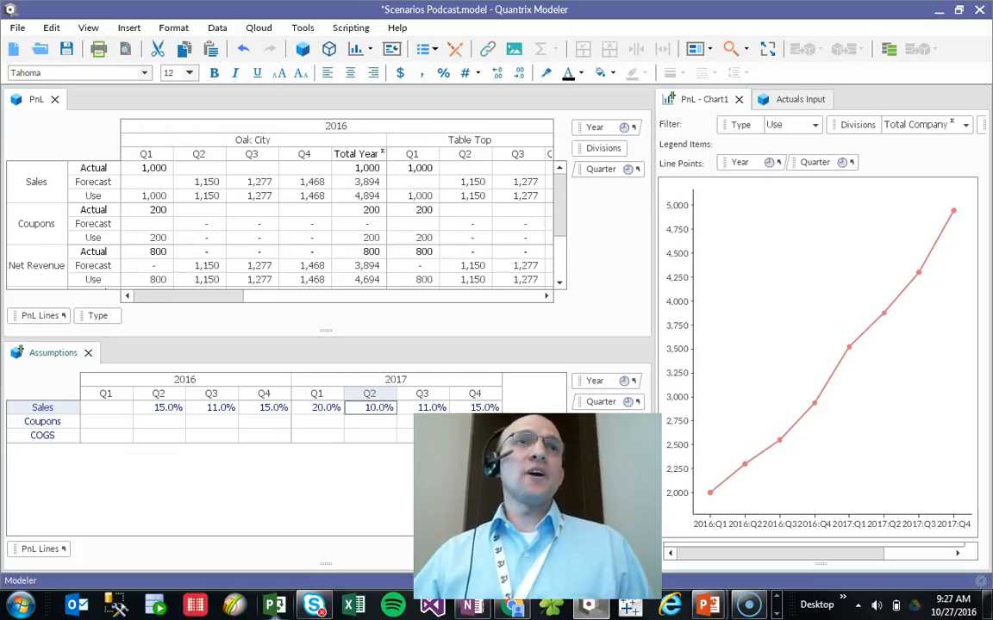
- Add a new category after Type in the PnL matrix and name it Scenario
{"action": "left_click", "coordinate": [98, 316]}
{"action": "key", "text": "Return"}
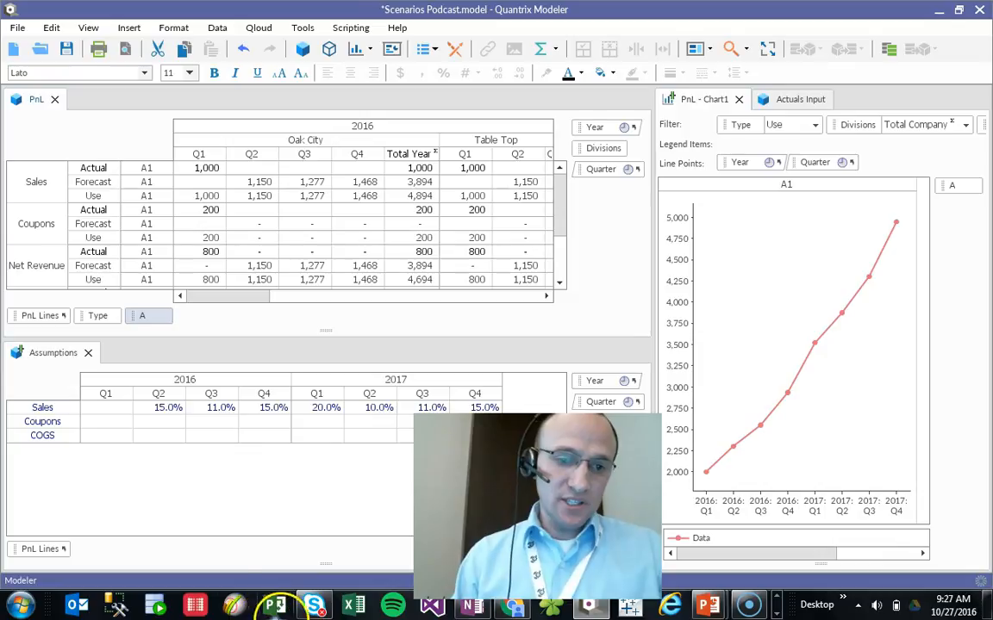
{"action": "type", "text": "Scenario"}
{"action": "key", "text": "Return"}
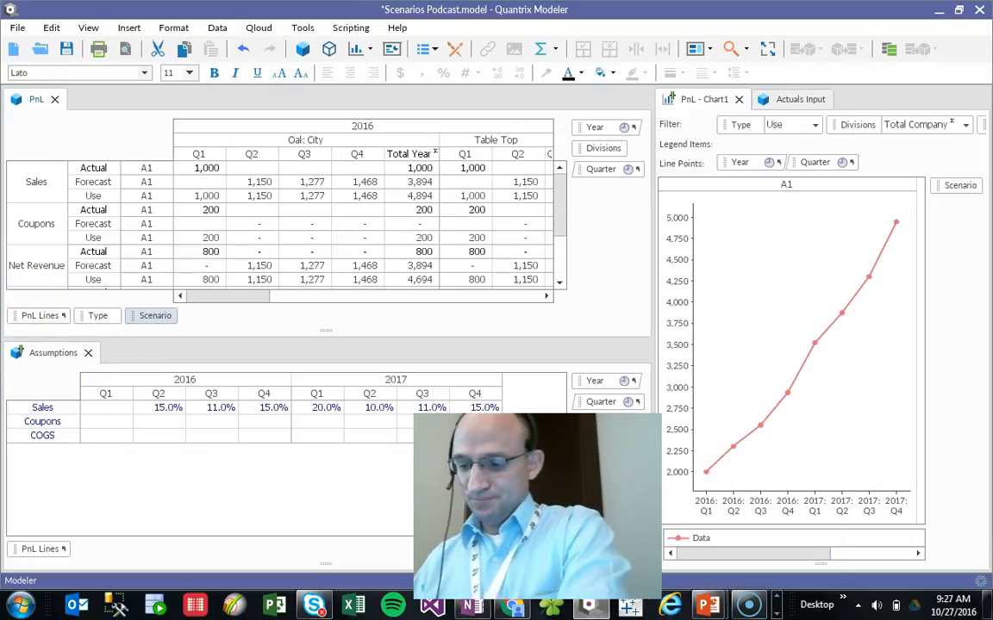
- Rename the Scenario category's item A1 as Scenario1 in the PnL matrix
{"action": "left_click", "coordinate": [132, 174]}
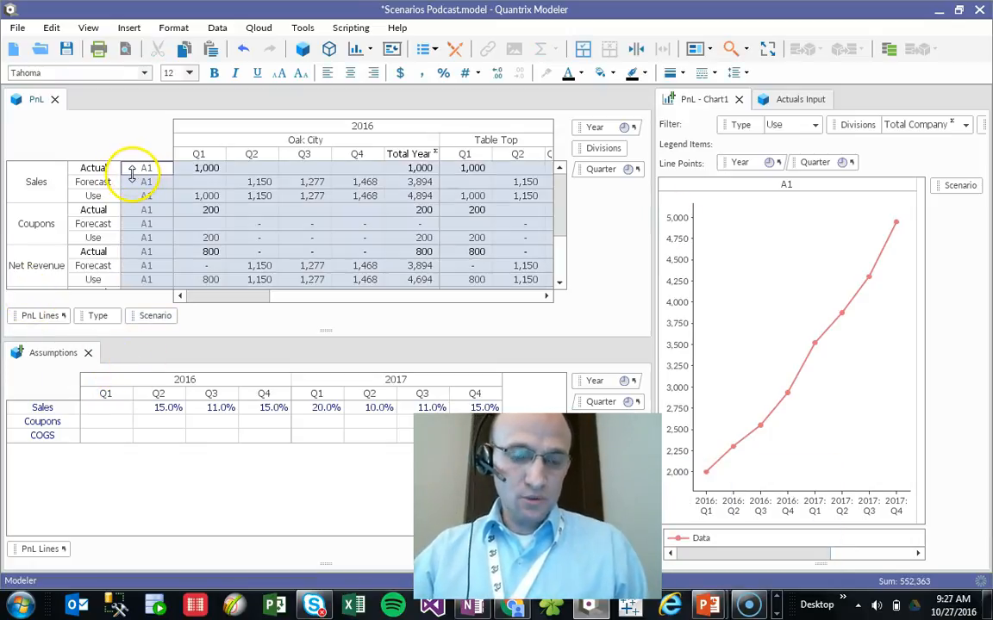
{"action": "type", "text": "Scenario"}
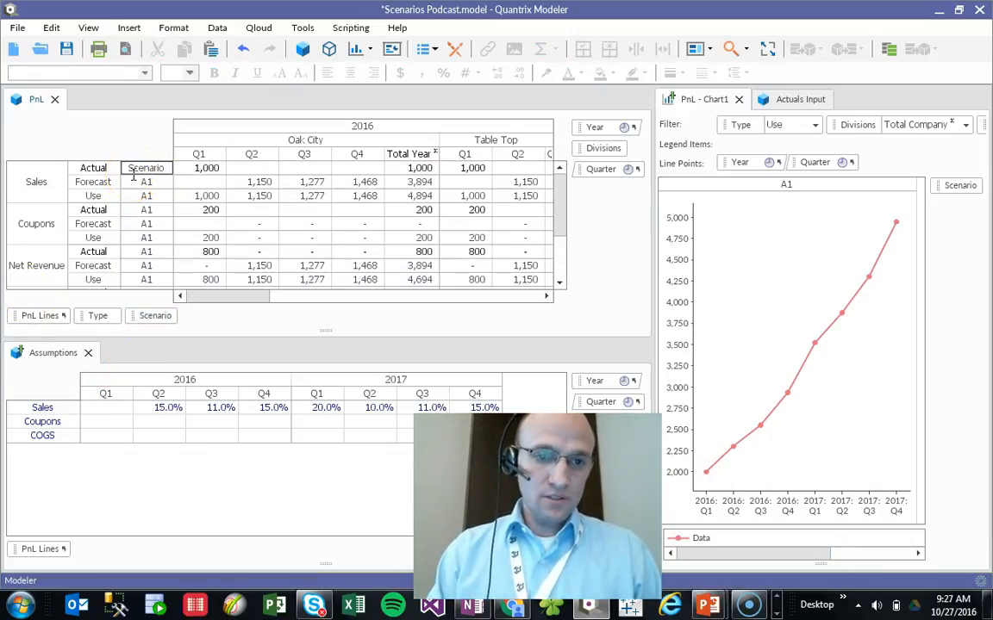
{"action": "key", "text": "Return"}
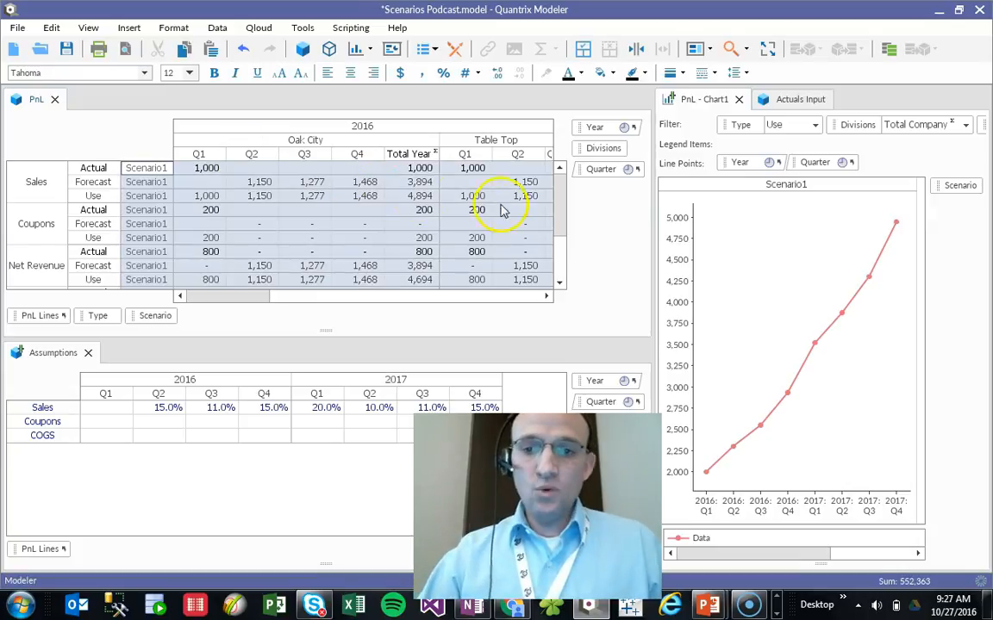
- Link the Scenario category into the Assumptions matrix beside PnL Lines and add a second scenario item after Scenario1
{"action": "left_click_drag", "start_coordinate": [153, 315], "coordinate": [118, 548]}
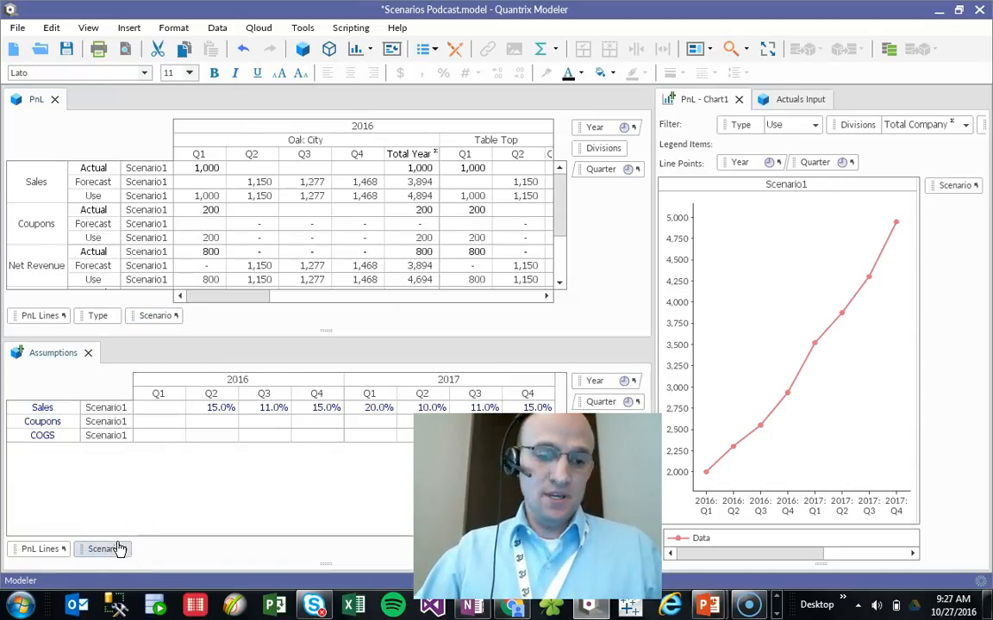
{"action": "left_click", "coordinate": [114, 411]}
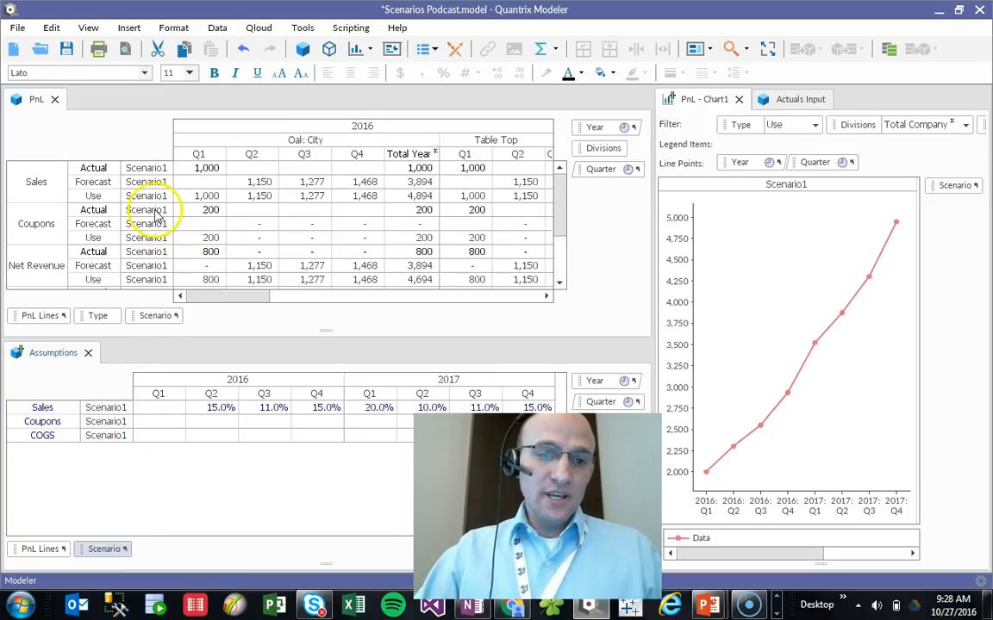
{"action": "left_click", "coordinate": [145, 209]}
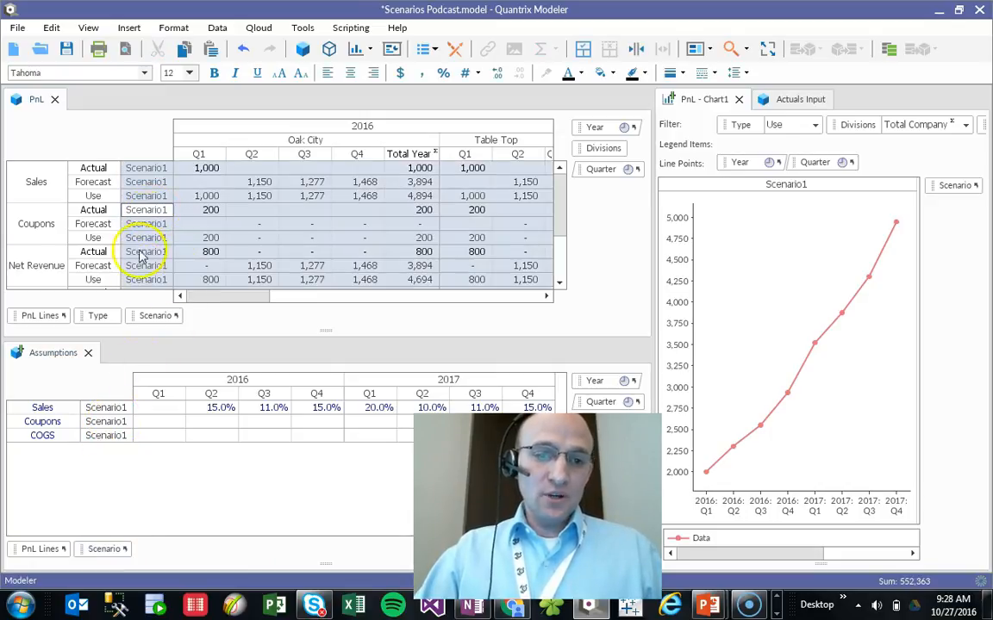
{"action": "left_click", "coordinate": [101, 420]}
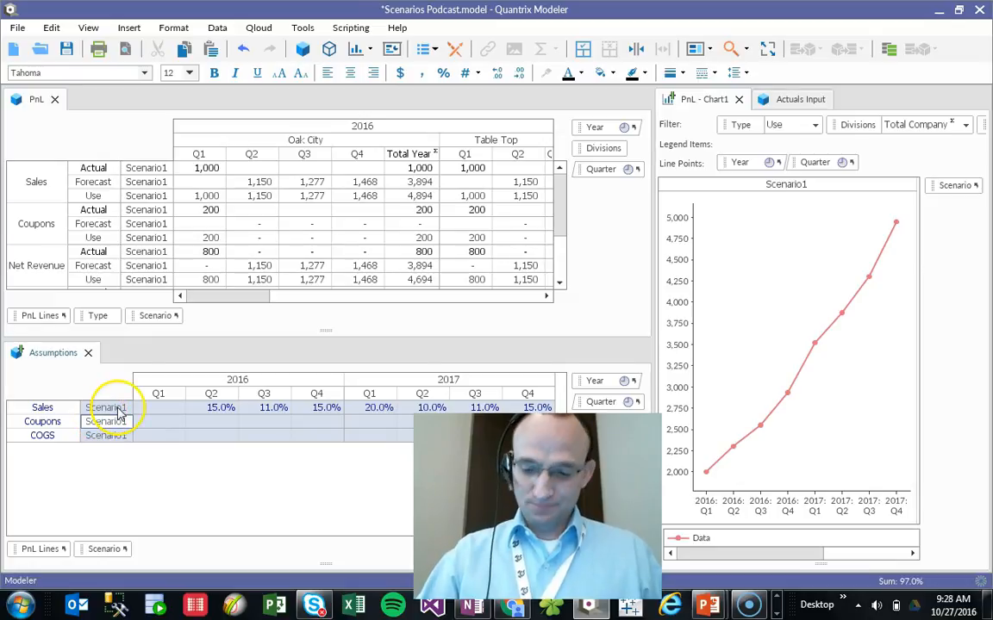
{"action": "key", "text": "Return"}
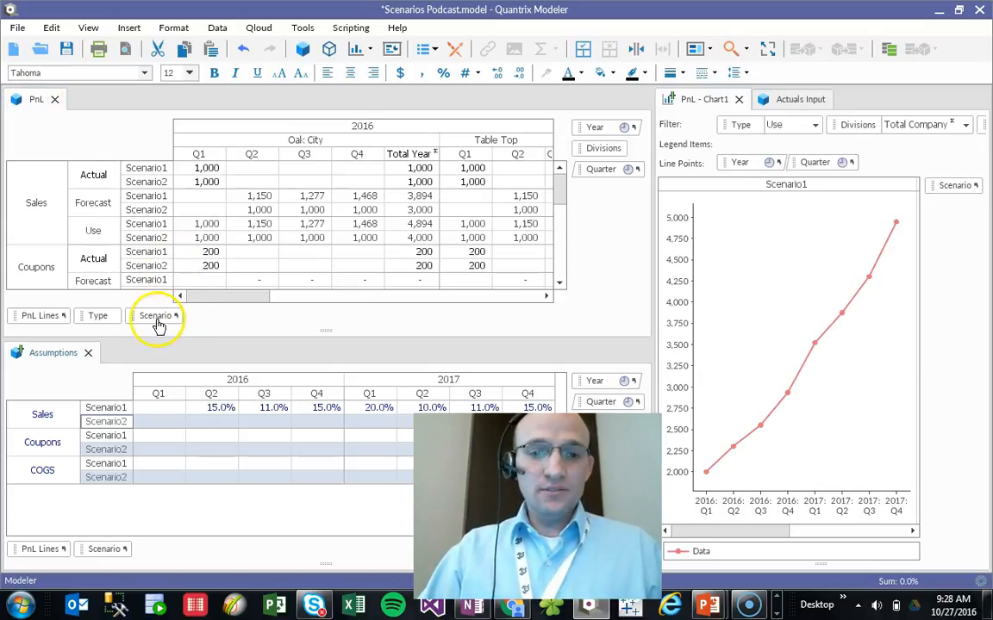
- Move the Scenario category to the chart's legend items so each scenario plots as its own line
{"action": "mouse_move", "coordinate": [157, 320]}
{"action": "left_mouse_down"}
{"action": "mouse_move", "coordinate": [664, 222]}
{"action": "mouse_move", "coordinate": [929, 200]}
{"action": "mouse_move", "coordinate": [469, 77]}
{"action": "mouse_move", "coordinate": [621, 86]}
{"action": "mouse_move", "coordinate": [741, 127]}
{"action": "mouse_move", "coordinate": [776, 127]}
{"action": "mouse_move", "coordinate": [740, 299]}
{"action": "mouse_move", "coordinate": [795, 224]}
{"action": "mouse_move", "coordinate": [738, 219]}
{"action": "left_mouse_up"}
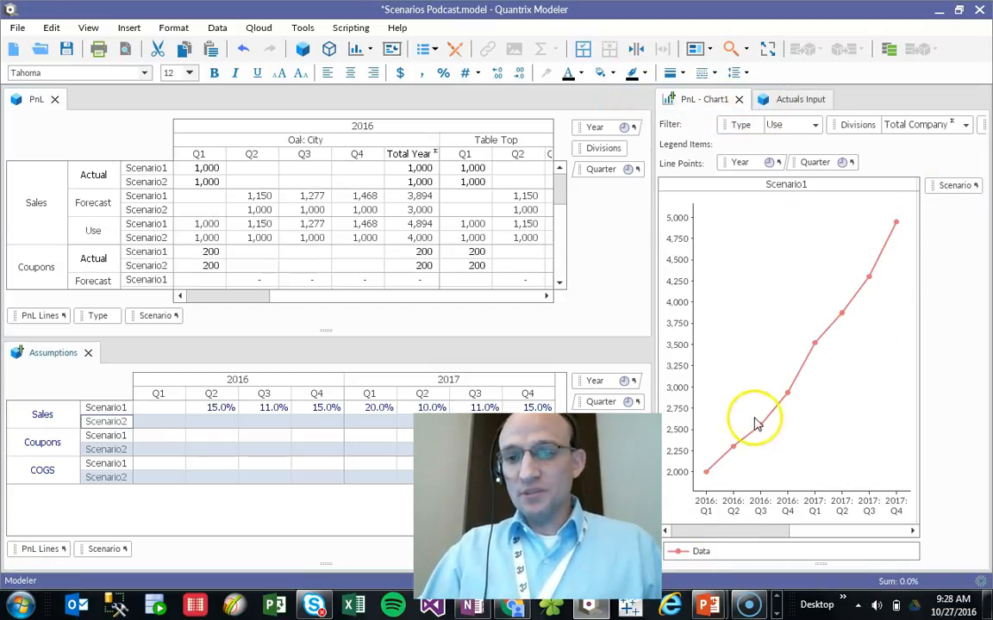
{"action": "left_click_drag", "start_coordinate": [965, 193], "coordinate": [791, 166]}
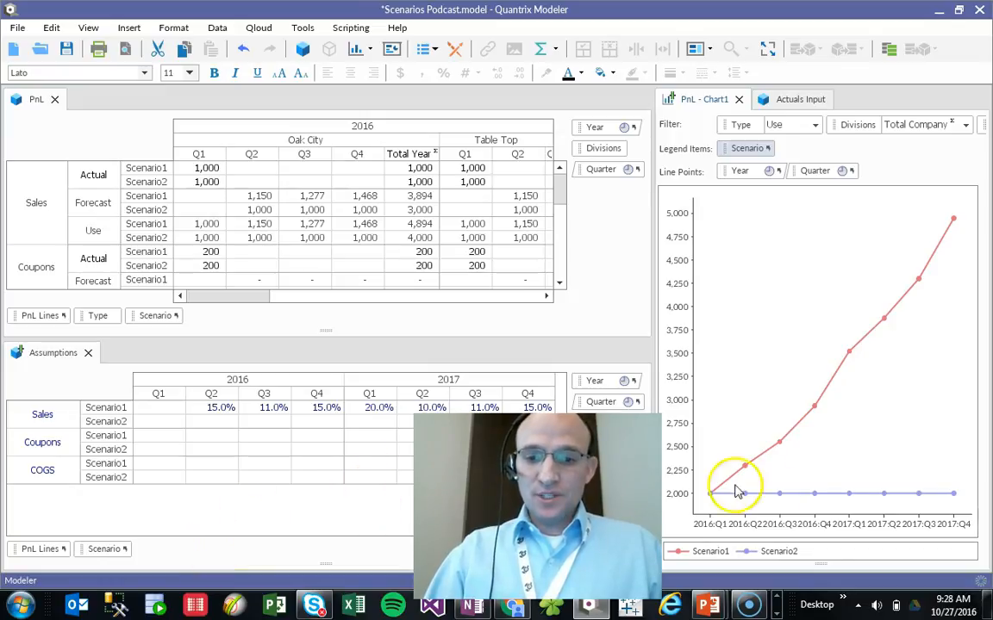
- Set Scenario2's Sales assumption to 20% for 2016 Q2 and fill that value across through 2017 Q4
{"action": "left_click", "coordinate": [215, 422]}
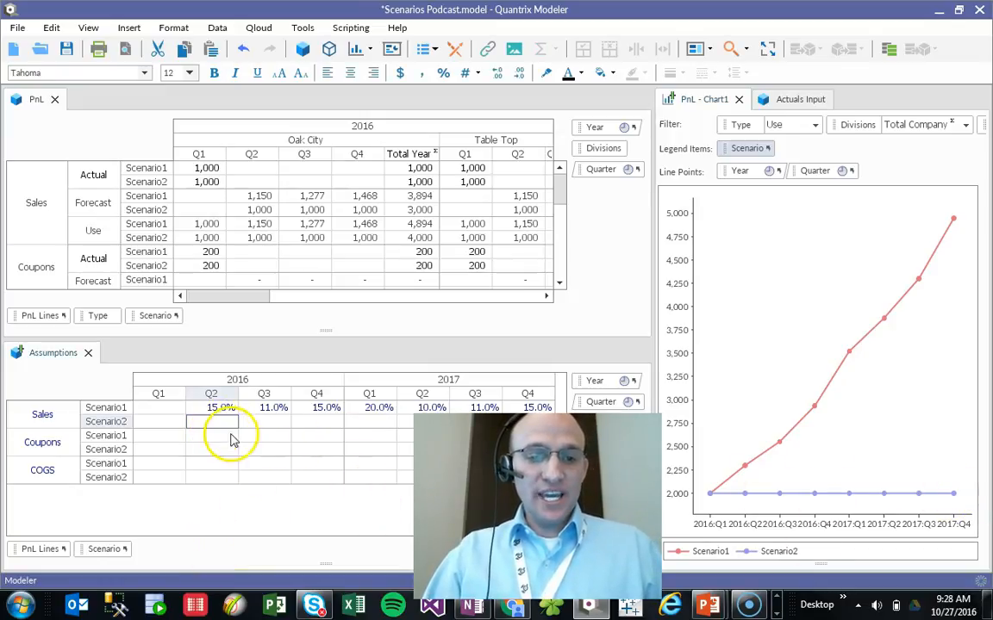
{"action": "type", "text": "20"}
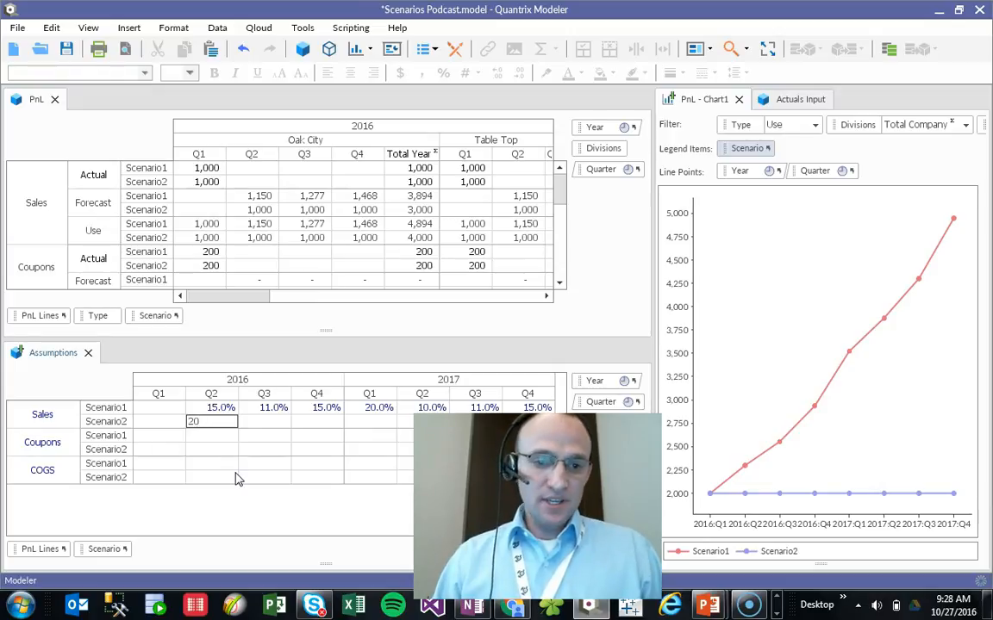
{"action": "key", "text": "Return"}
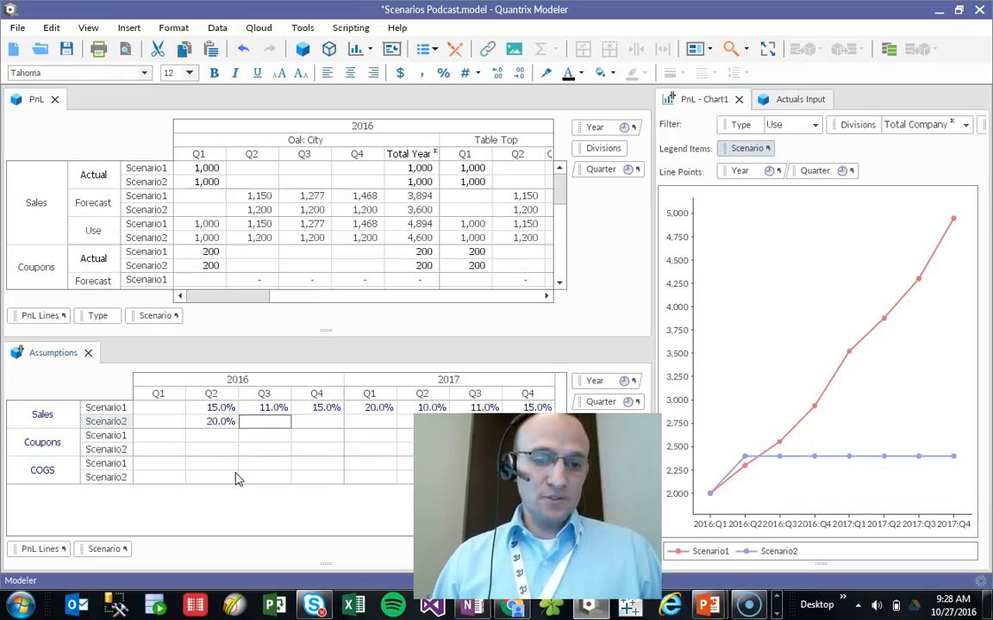
{"action": "key", "text": "shift+Right"}
{"action": "key", "text": "shift+Right"}
{"action": "key", "text": "shift+Right"}
{"action": "key", "text": "shift+Right"}
{"action": "key", "text": "shift+Right"}
{"action": "key", "text": "shift+Right"}
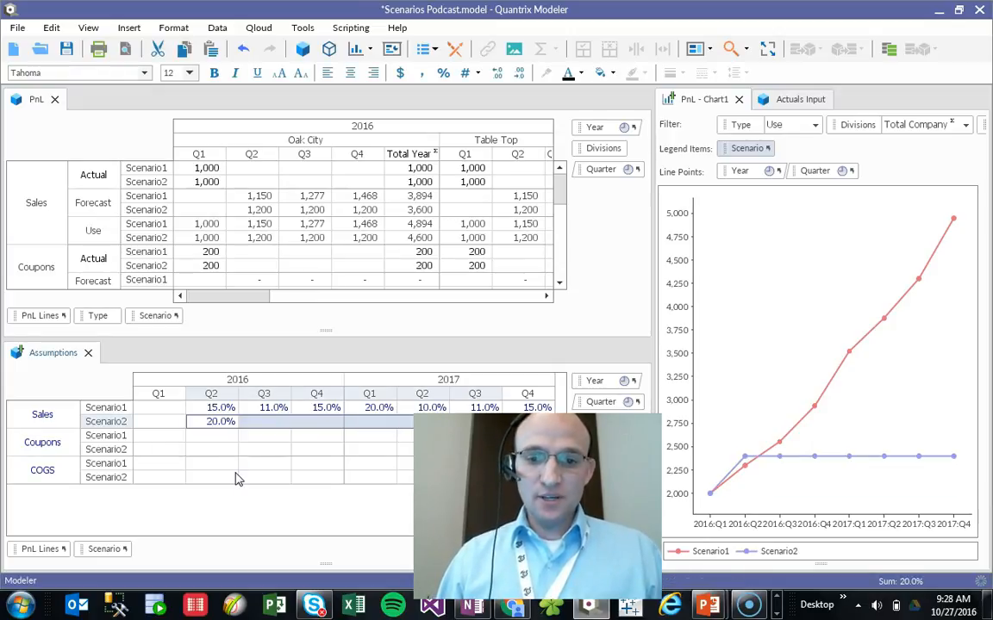
{"action": "key", "text": "ctrl+r"}
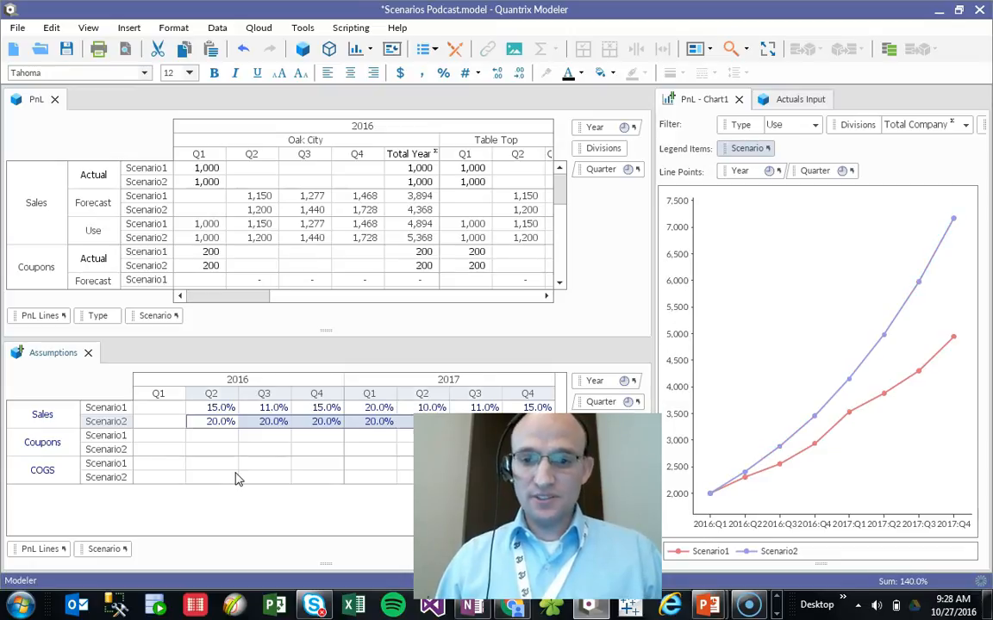
{"action": "key", "text": "Right"}
{"action": "key", "text": "Right"}
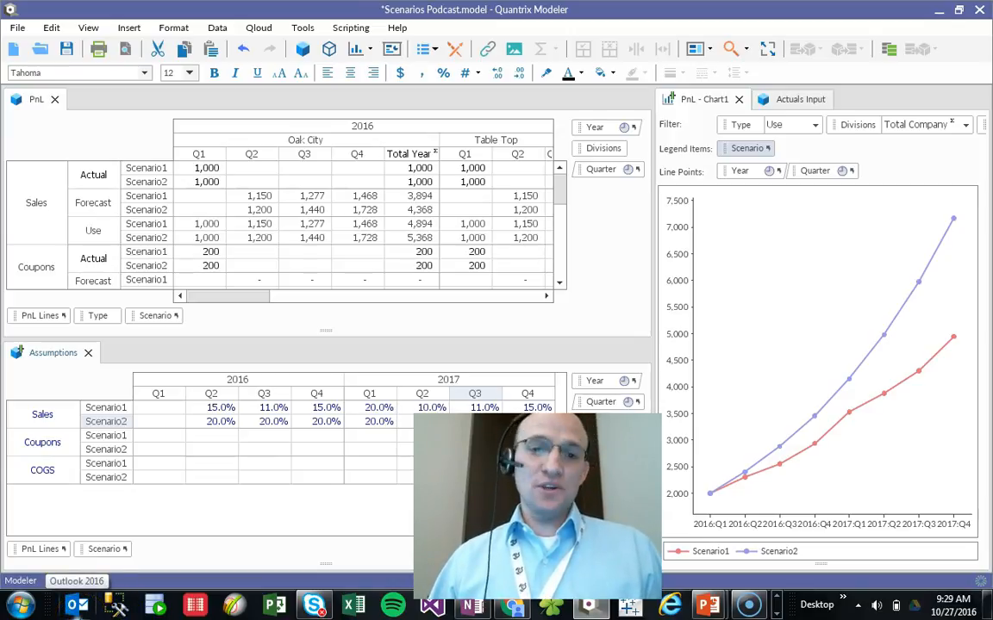
- Switch to the PowerPoint presentation and show the contact slide
{"action": "key", "text": "alt+Tab"}
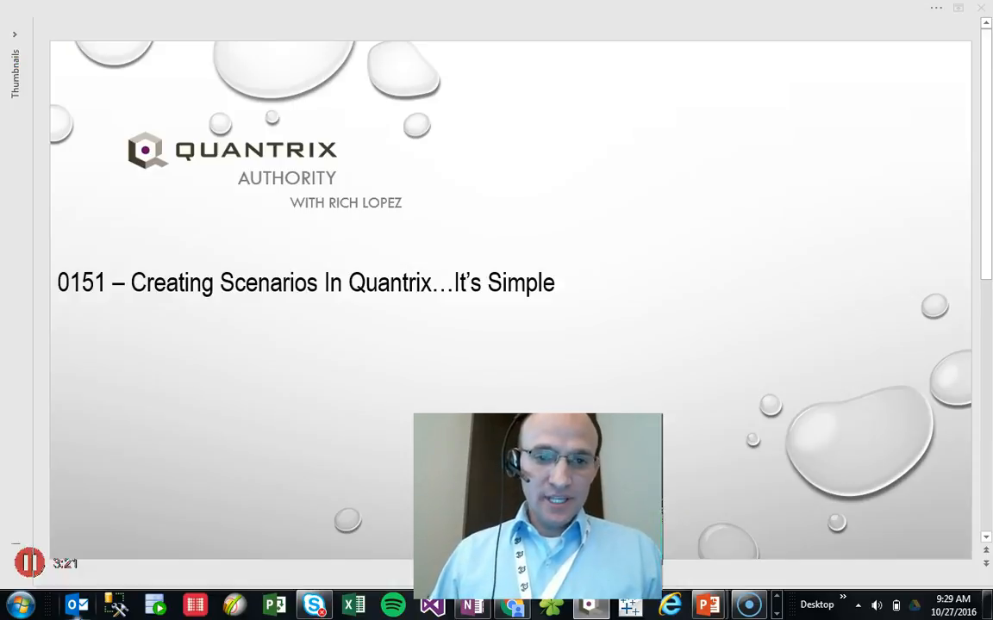
{"action": "key", "text": "Page_Down"}
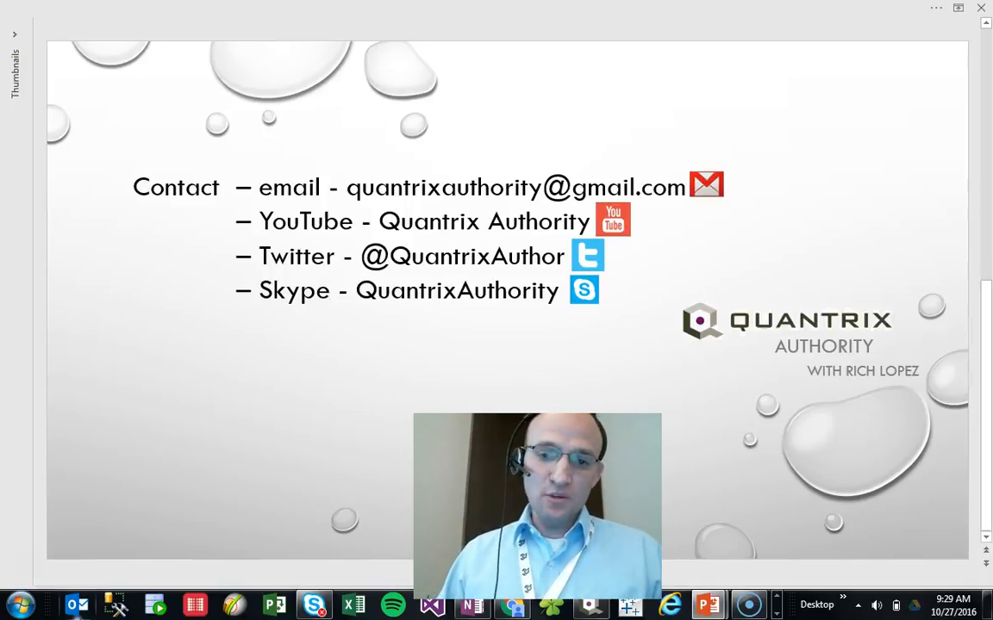